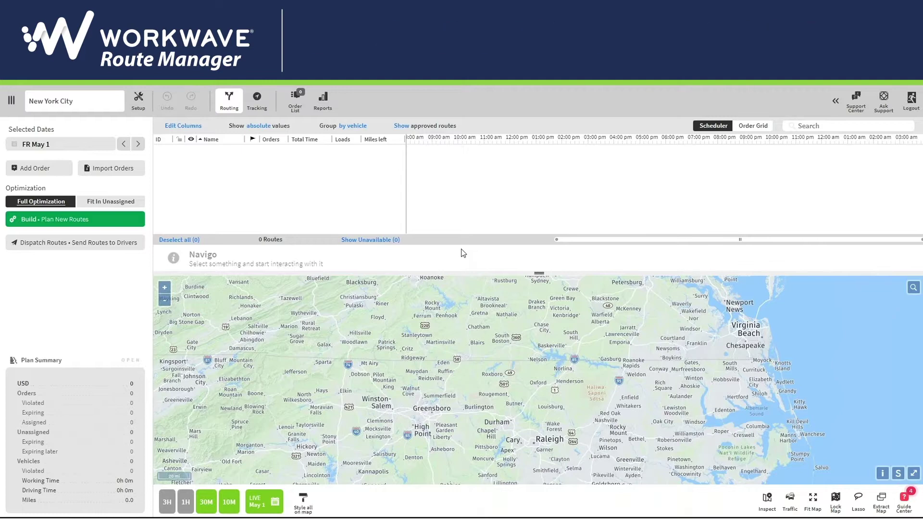
Step: Open the Setup area and switch to the Depots list
click(139, 100)
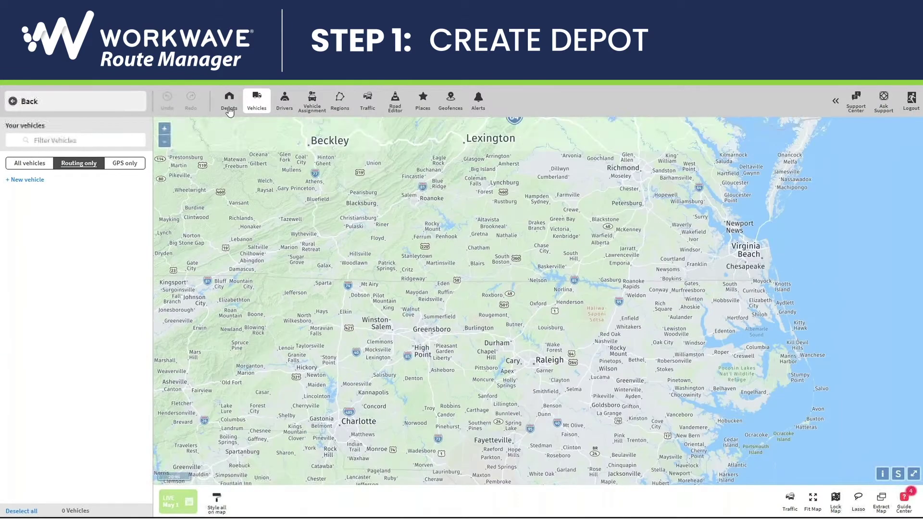
click(229, 100)
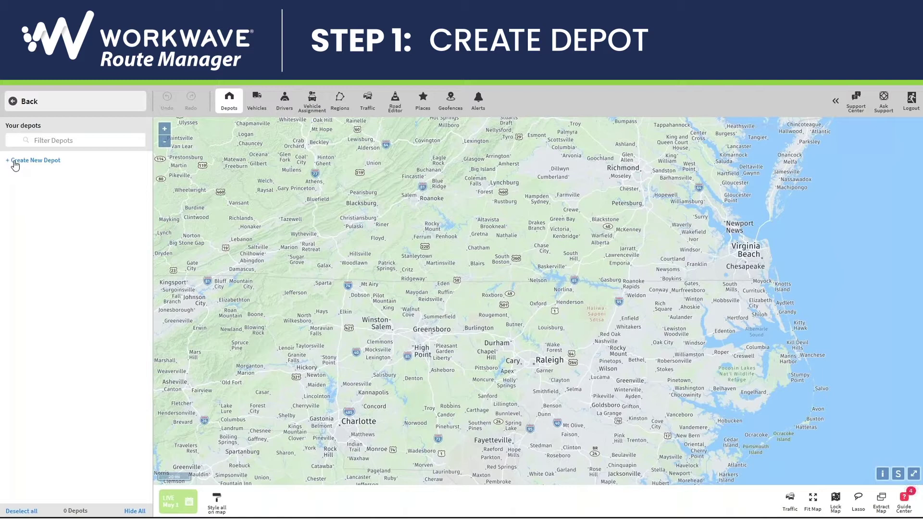
Step: Create a new depot named 'Depot 1' with a light colour
click(18, 162)
text(Depot 1)
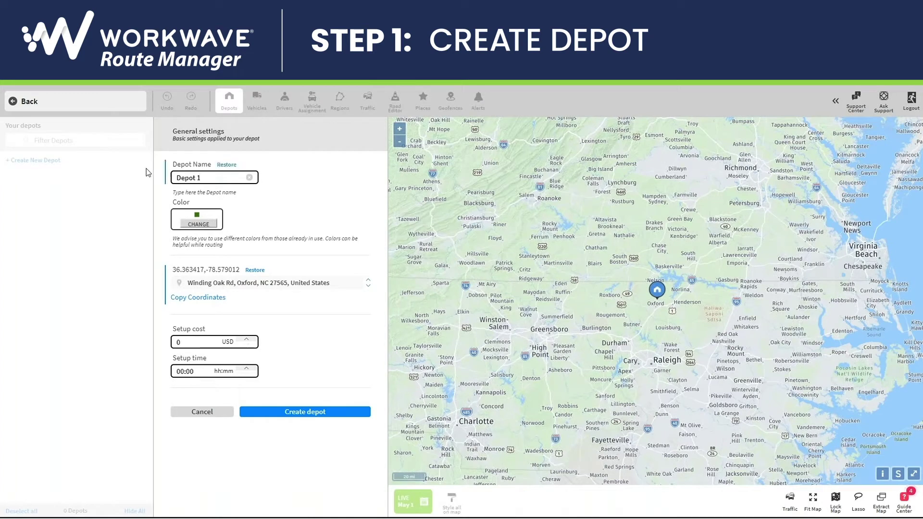
click(198, 224)
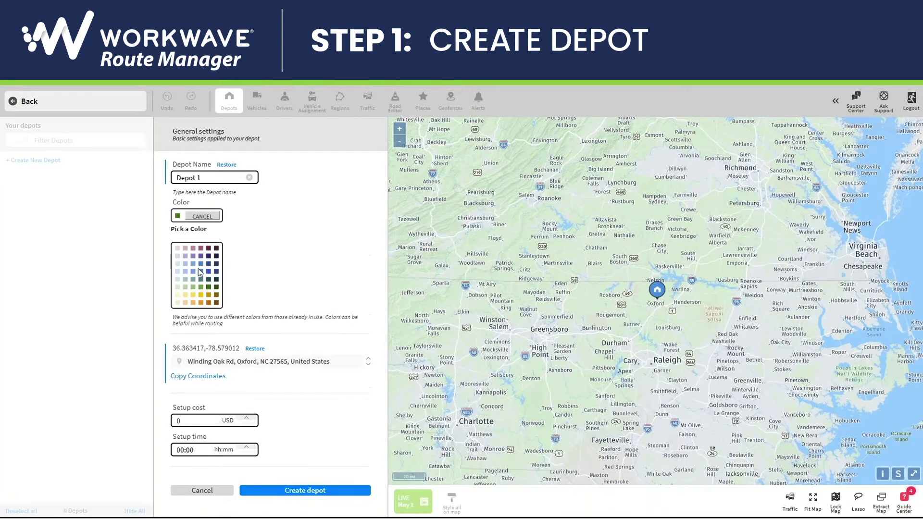
click(184, 249)
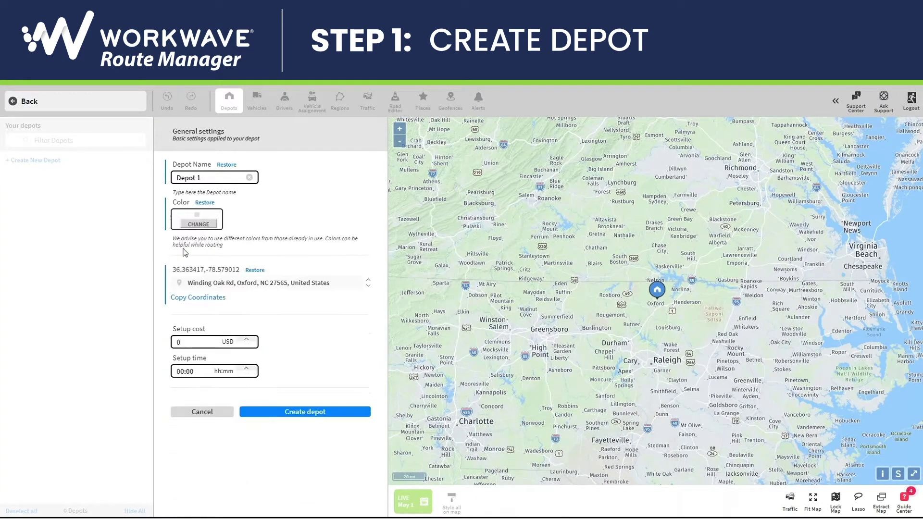
Step: Search for the depot's address and drag its pin to the New York area
click(243, 283)
text(123)
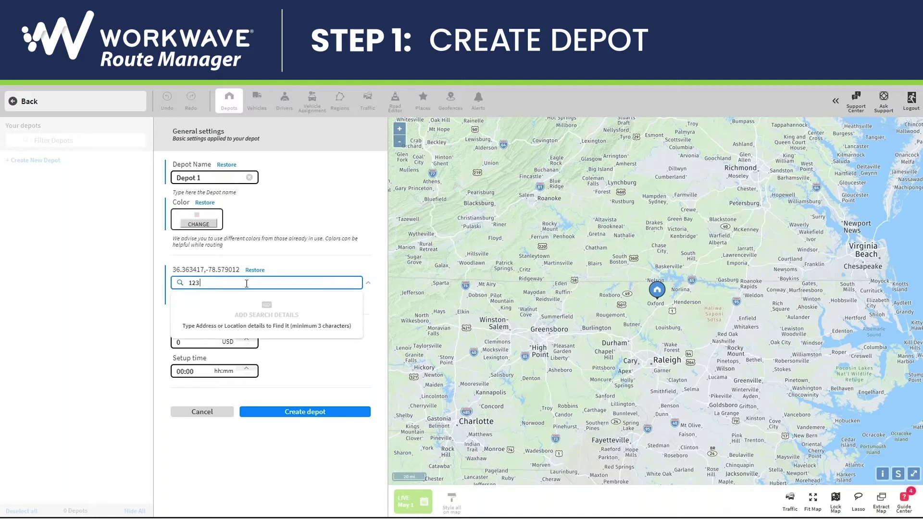
text( Main St New York)
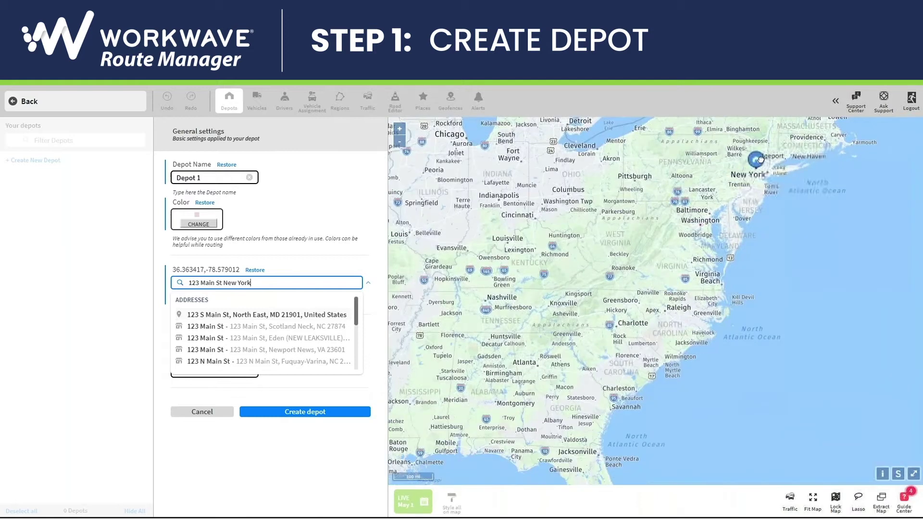
drag(760, 159, 762, 161)
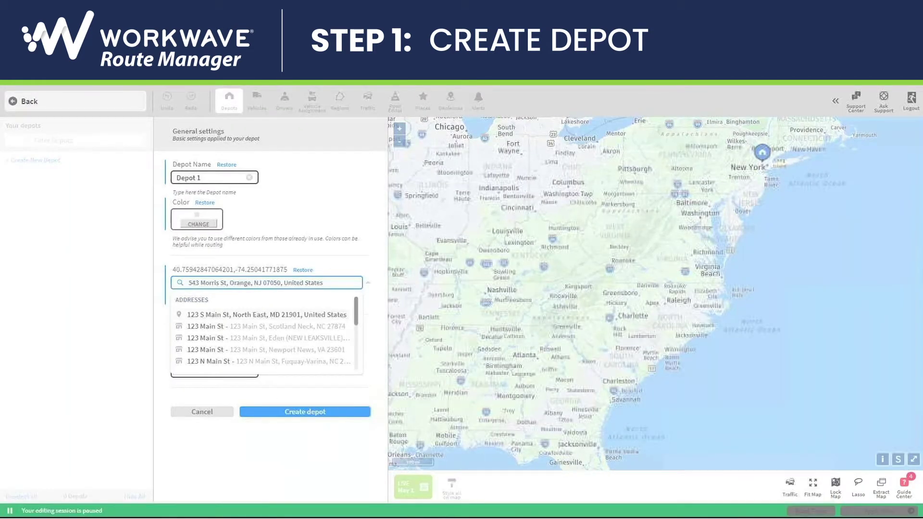
Step: Save Depot 1, then create a vehicle named 'Vehicle 1' with its own colour
click(304, 411)
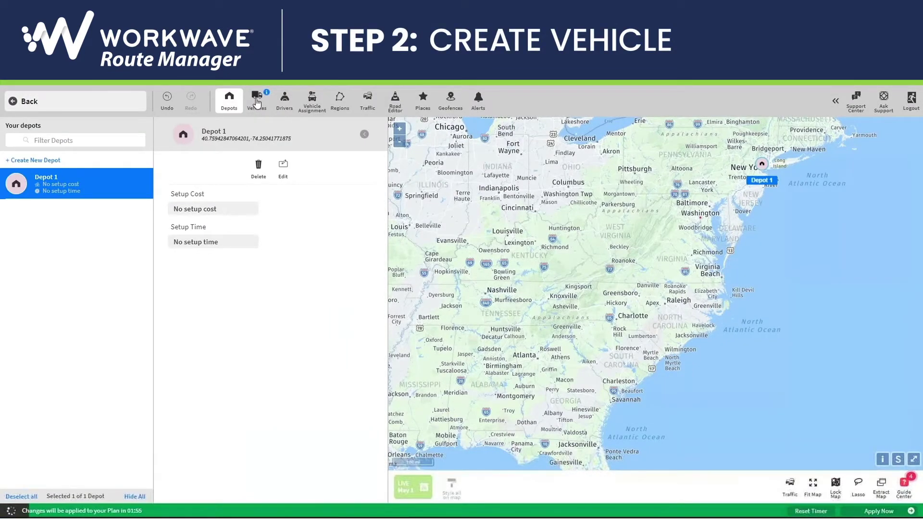
click(257, 101)
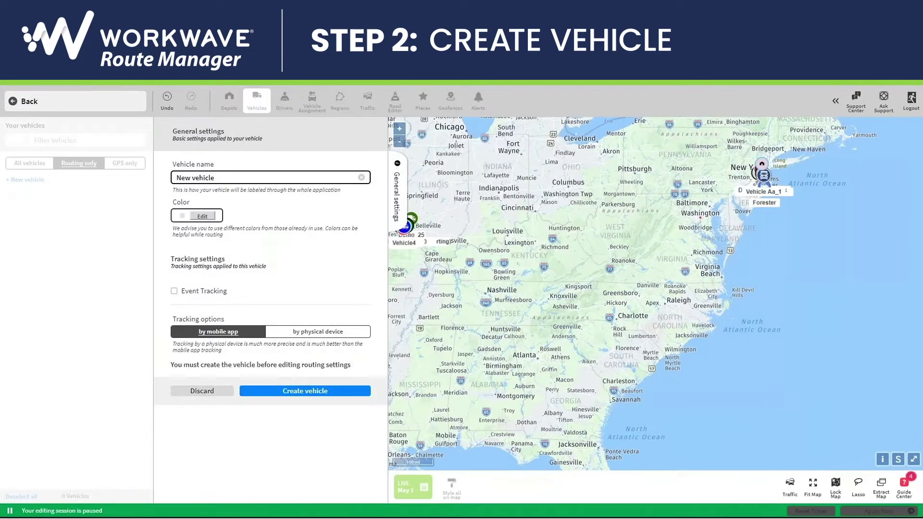
key(ctrl+a)
text(Vehicle 1)
click(203, 216)
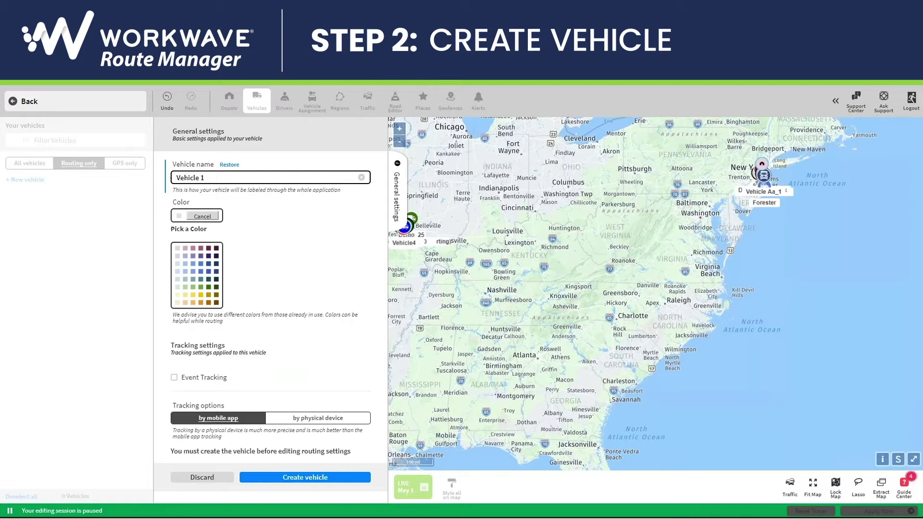
click(193, 264)
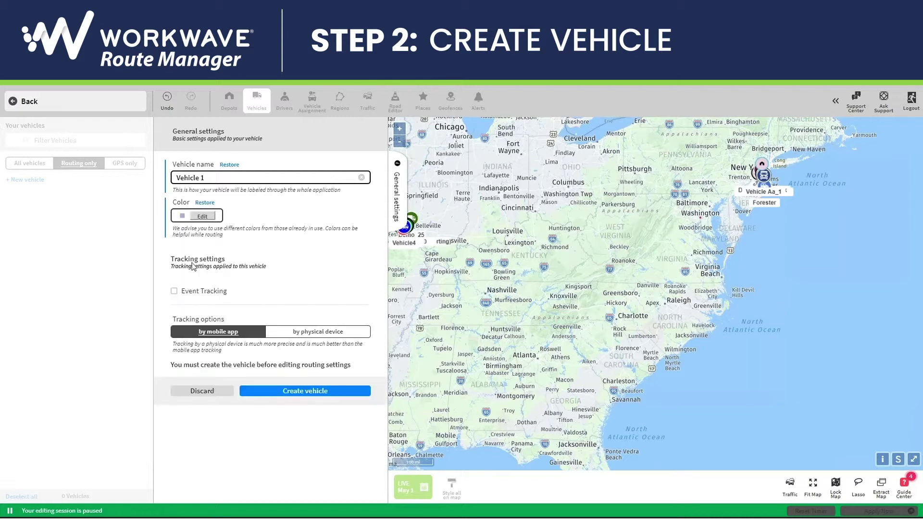
click(286, 391)
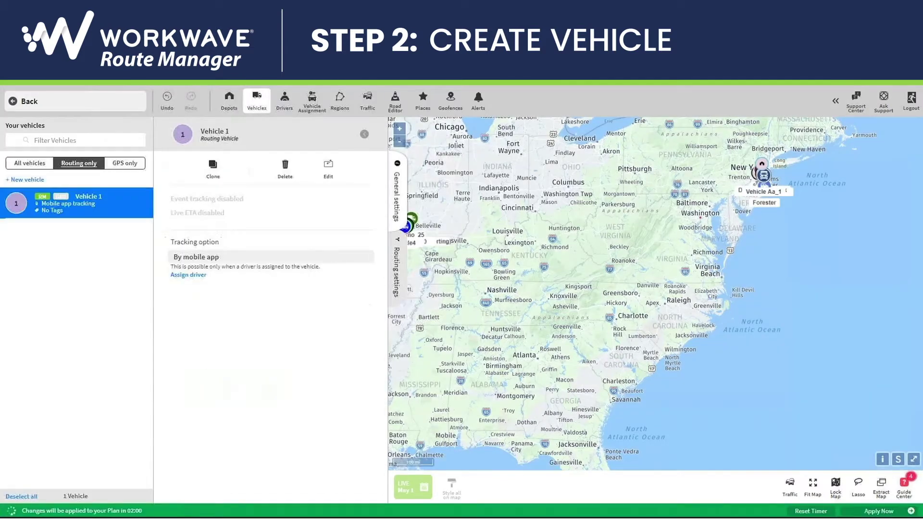
Step: Give Vehicle 1's Normal Day a Depot 1 start and end, working 9:00 am to 5:00 pm
click(396, 272)
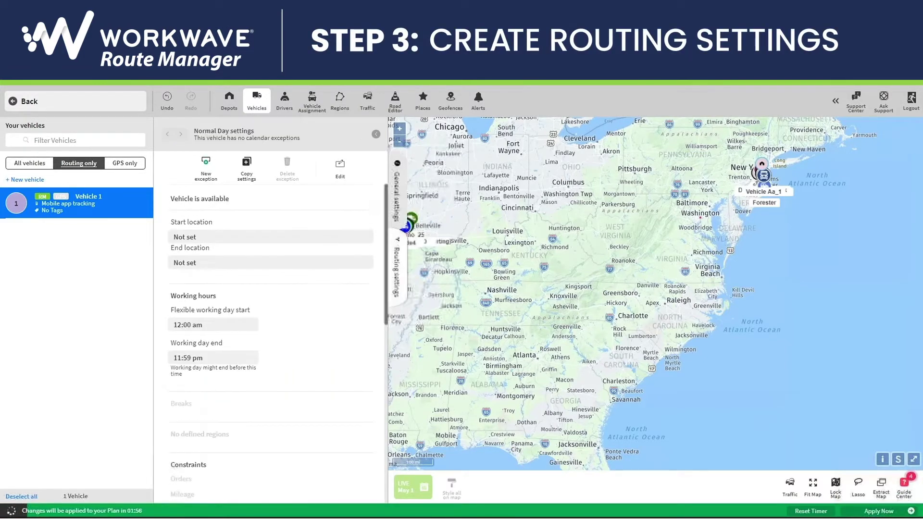
click(342, 168)
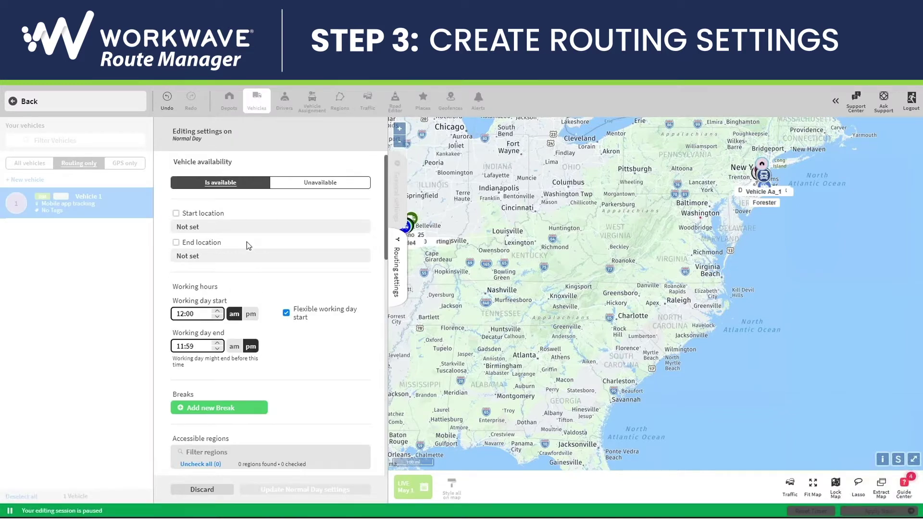
click(176, 214)
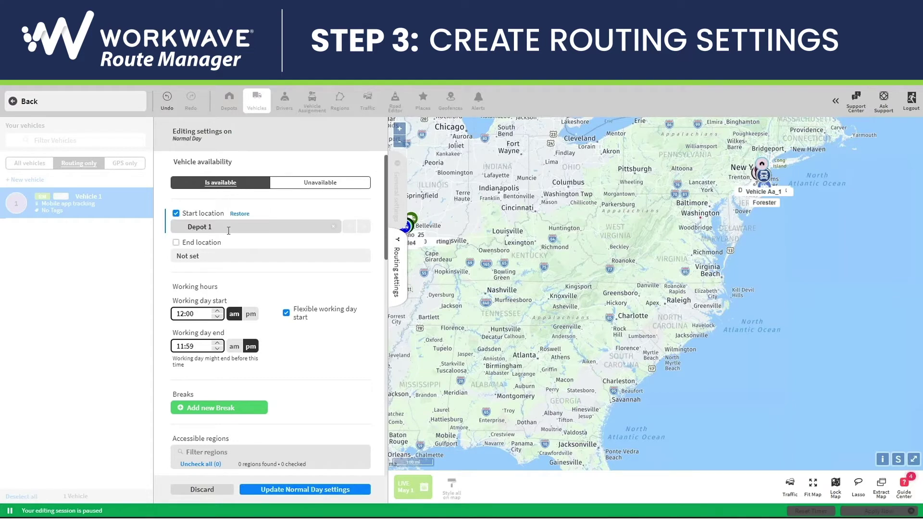
click(176, 243)
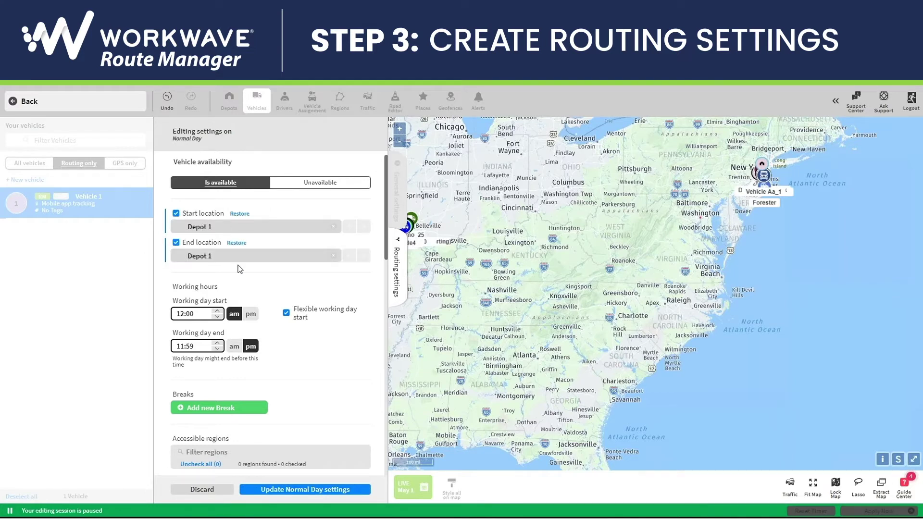
click(185, 314)
text(9)
click(181, 347)
key(BackSpace)
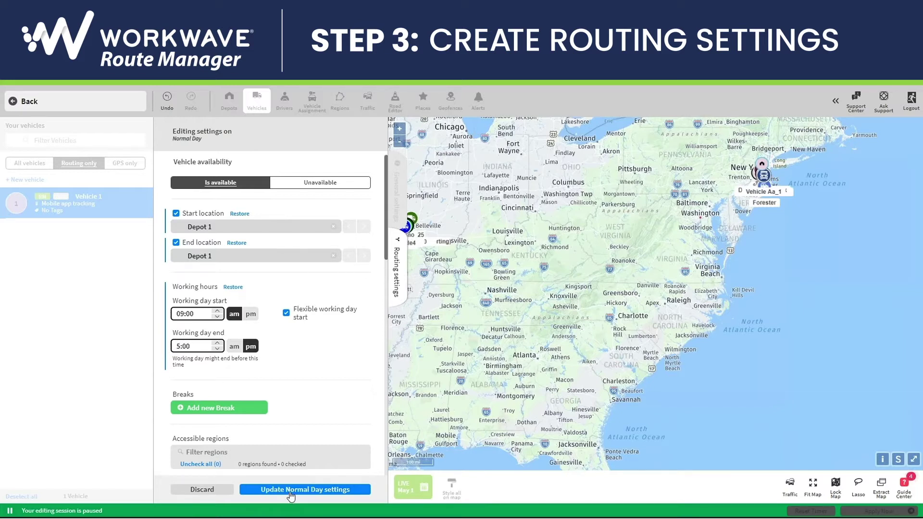
click(291, 489)
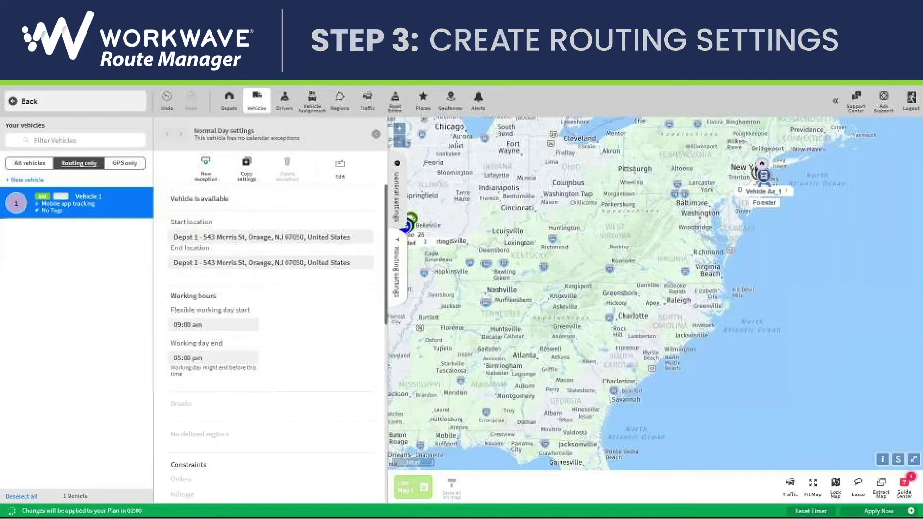
Step: Create driver 'Driver 1' with a new login e-mail, keeping the default password
click(284, 98)
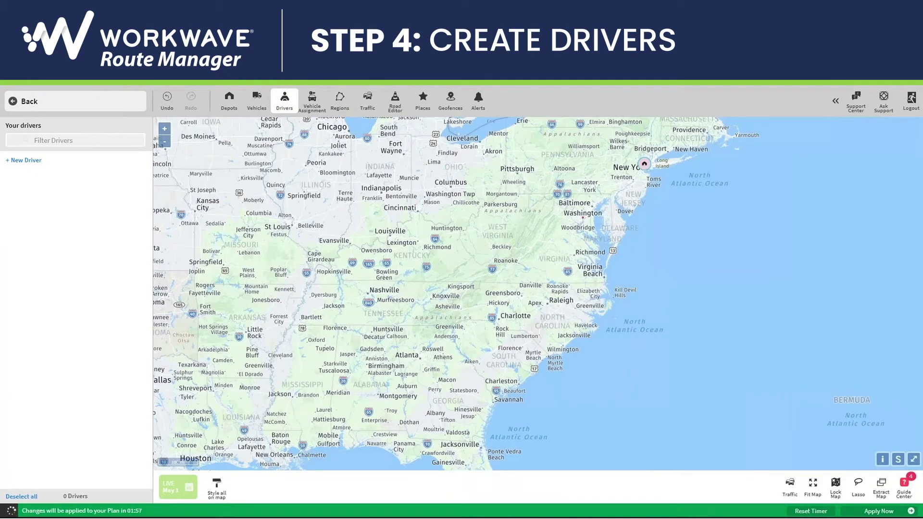
click(27, 162)
click(205, 176)
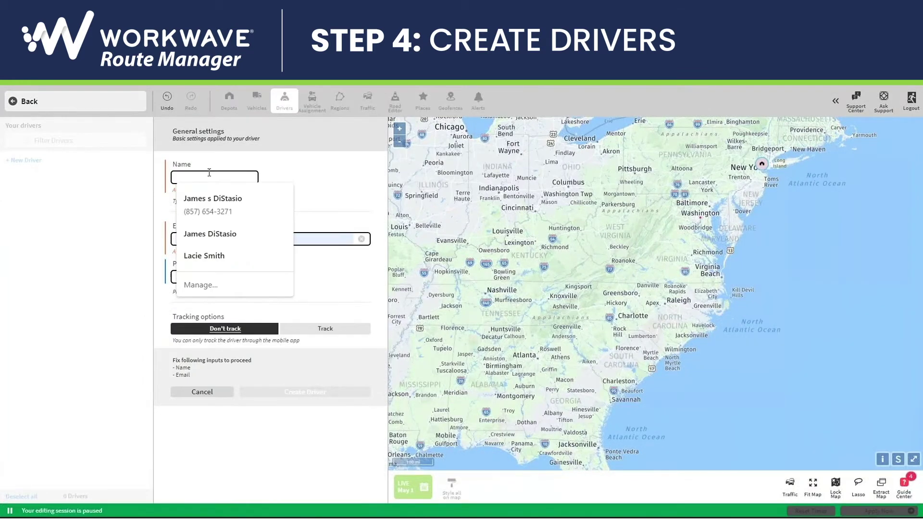
text(Driver 1)
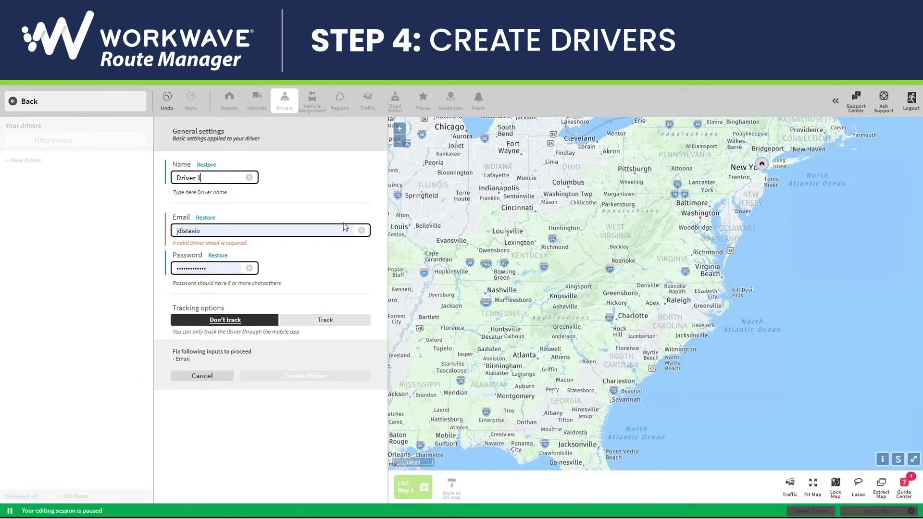
click(361, 230)
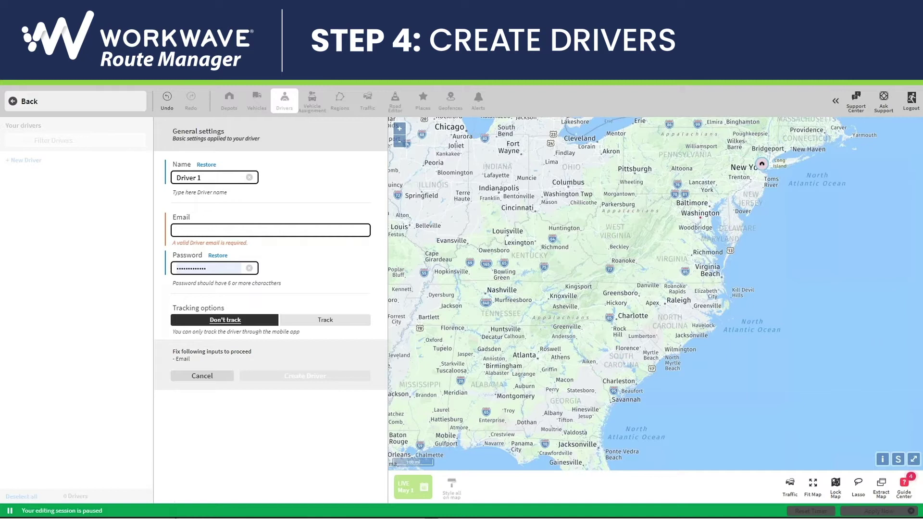
key(BackSpace)
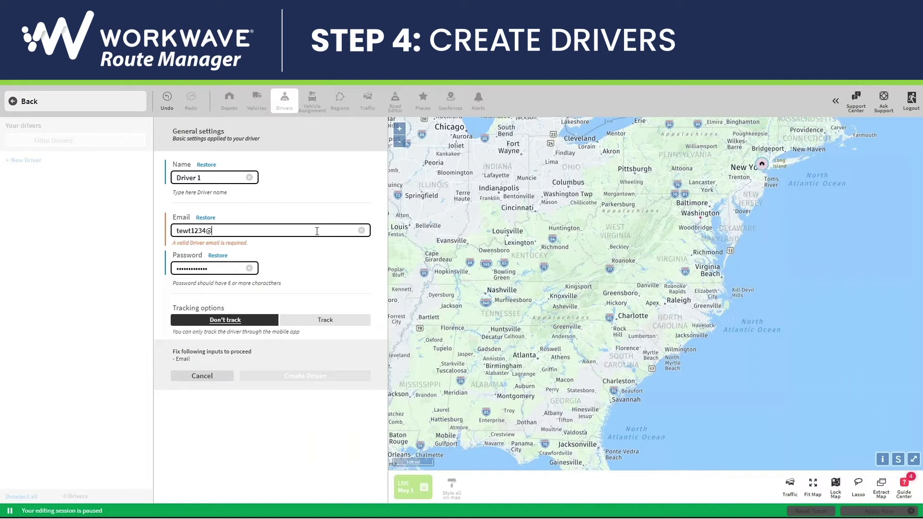
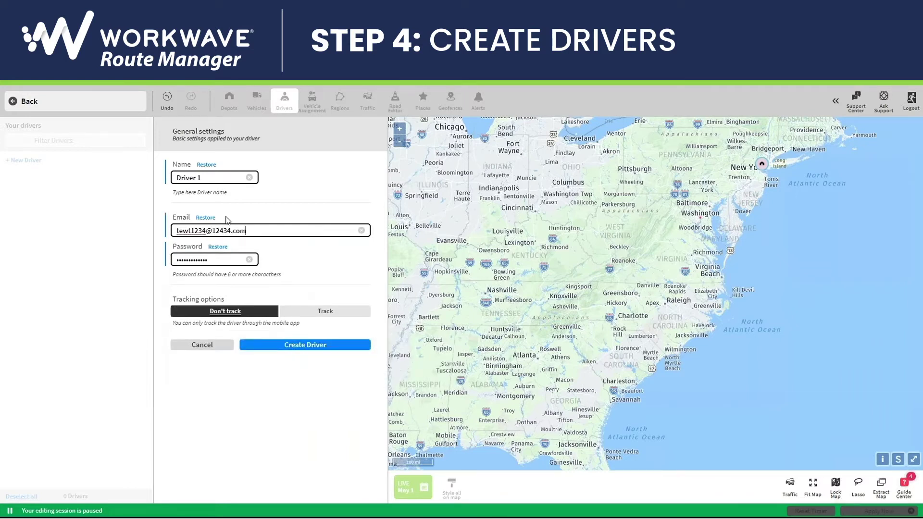
click(316, 351)
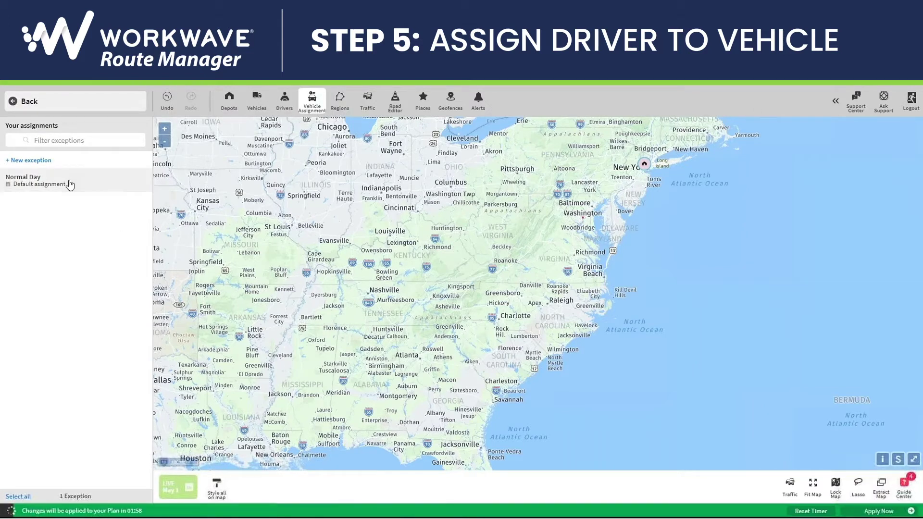
Step: Pick Driver 1 for Vehicle 1 in the Normal Day assignment, save, and return to the plan
click(70, 184)
click(286, 173)
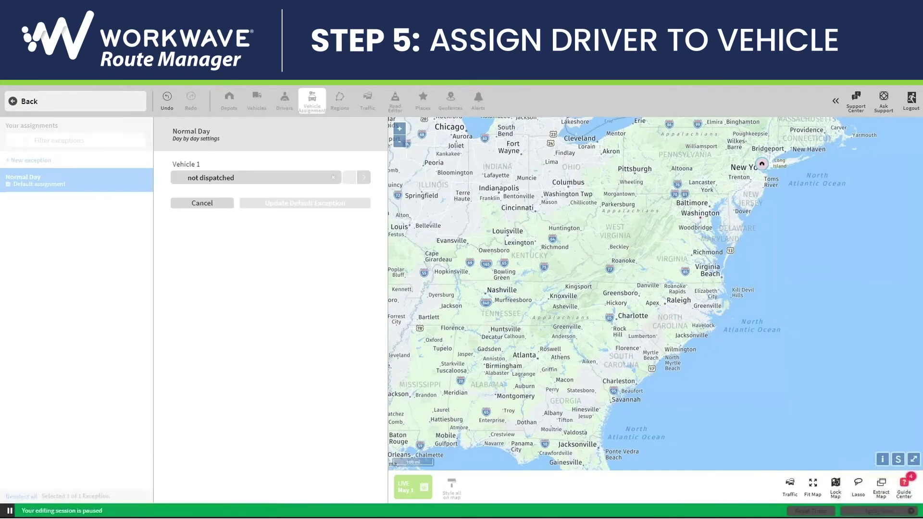
click(364, 178)
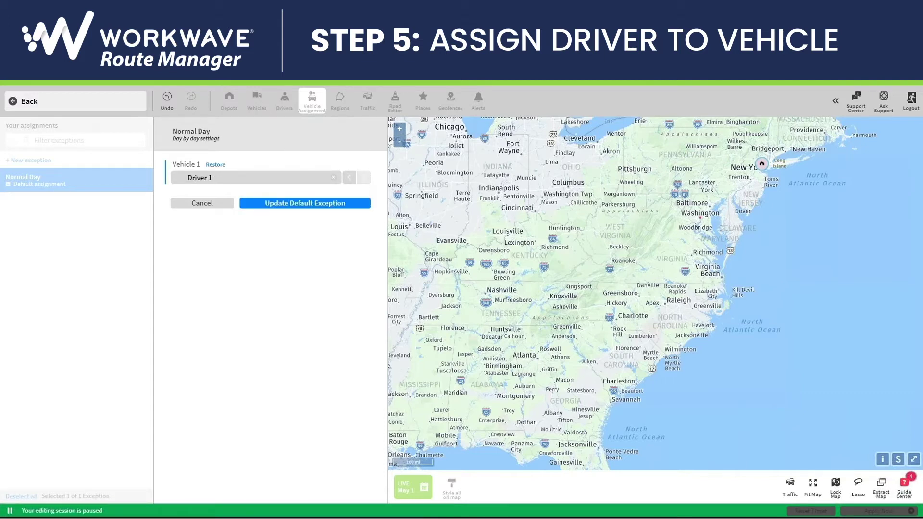
click(278, 203)
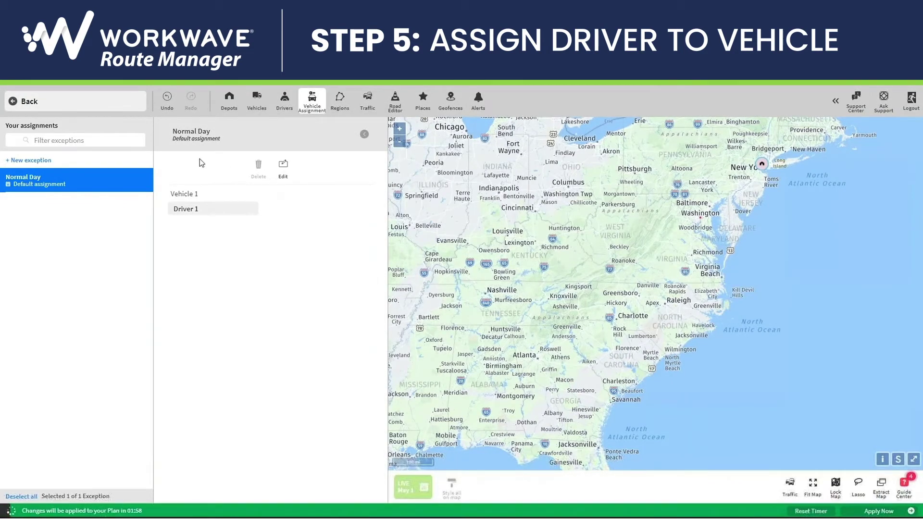
click(25, 103)
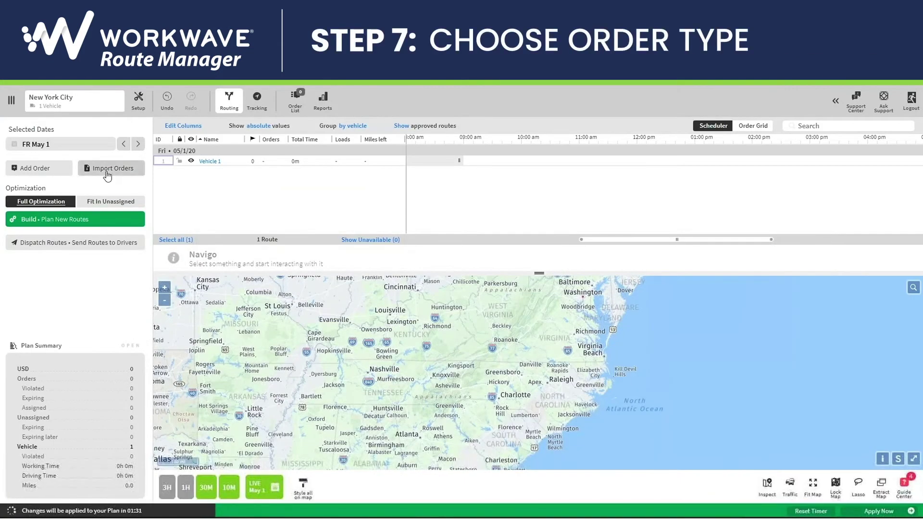
Step: Import drop-off orders from Import File.xlsx up to the column mapping page
click(107, 172)
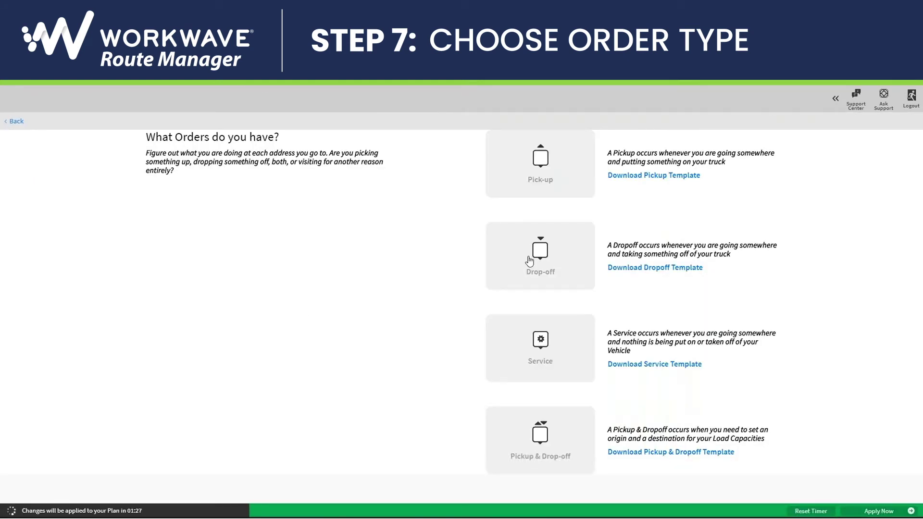
click(551, 266)
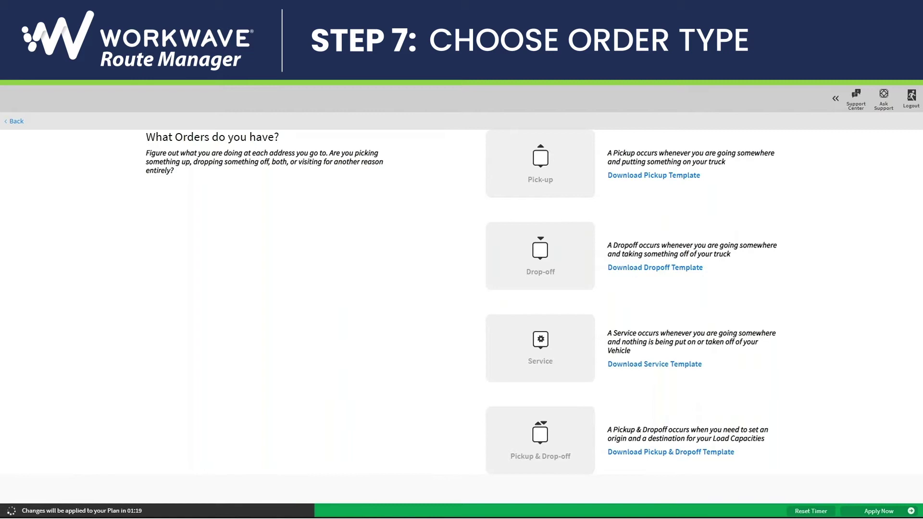
click(564, 243)
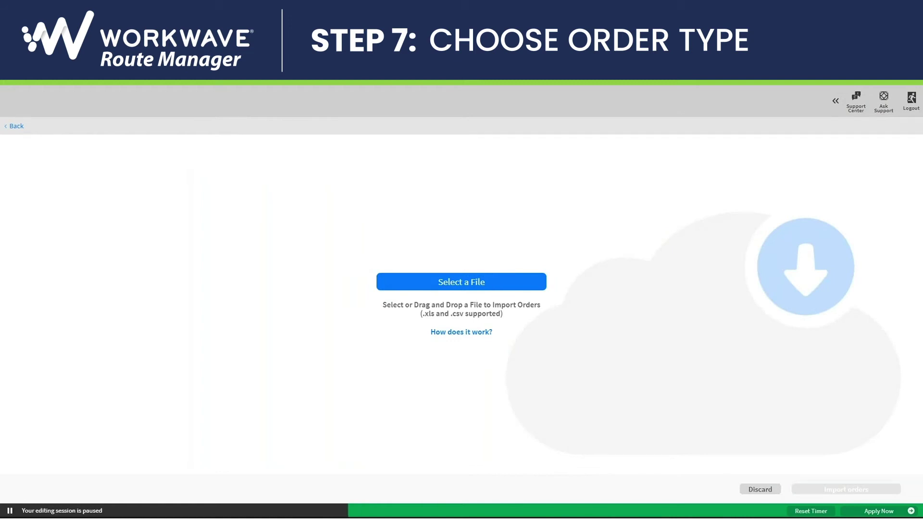
click(441, 282)
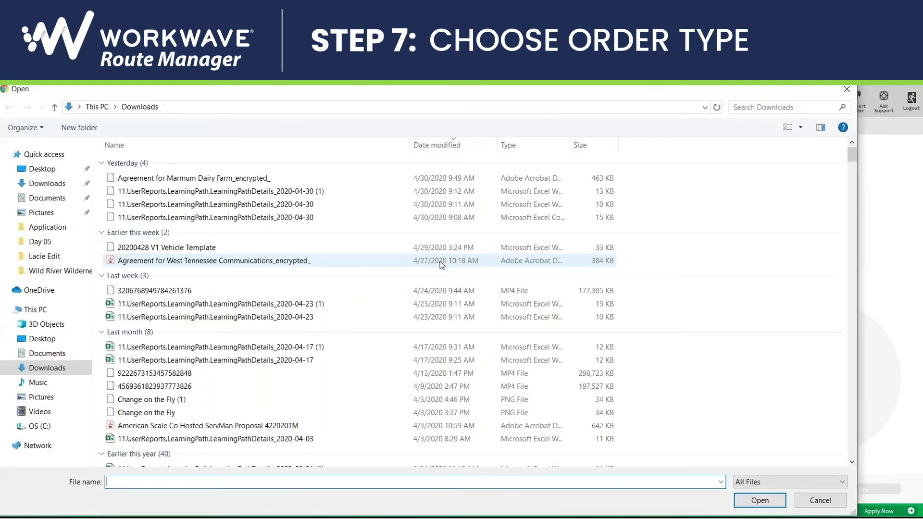
double_click(251, 233)
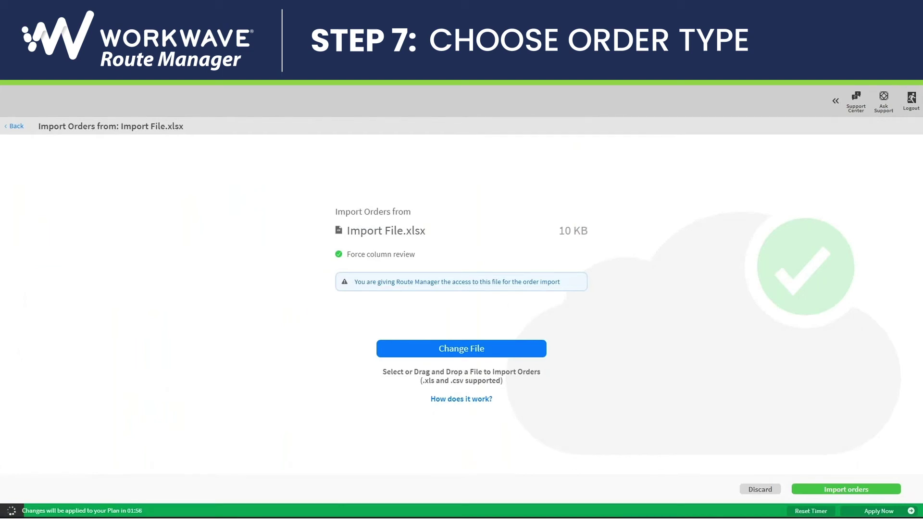
click(846, 490)
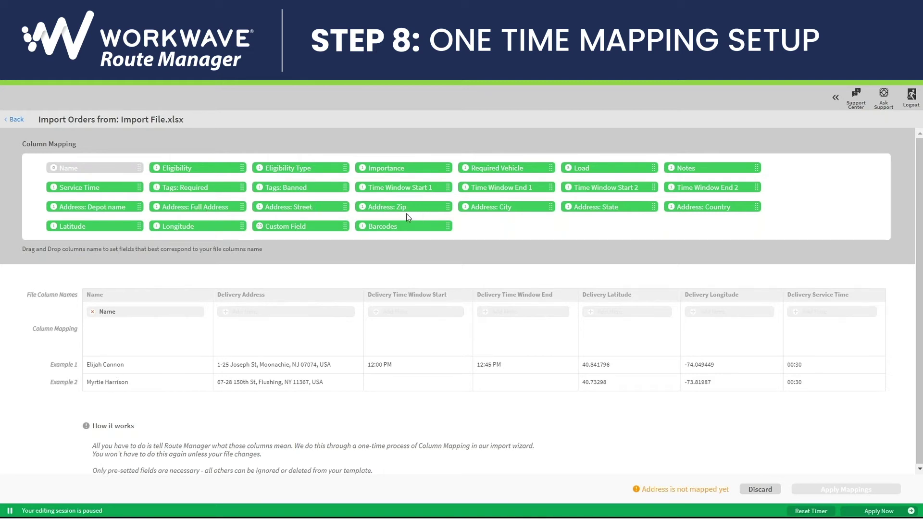
Step: Map address, time window start/end, longitude, latitude and service time columns, then apply mappings
drag(229, 219, 284, 312)
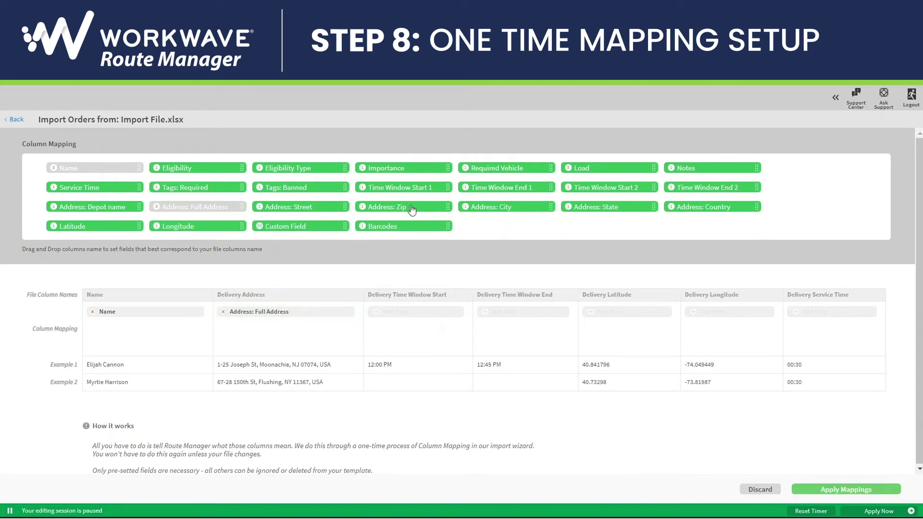
drag(394, 189, 418, 312)
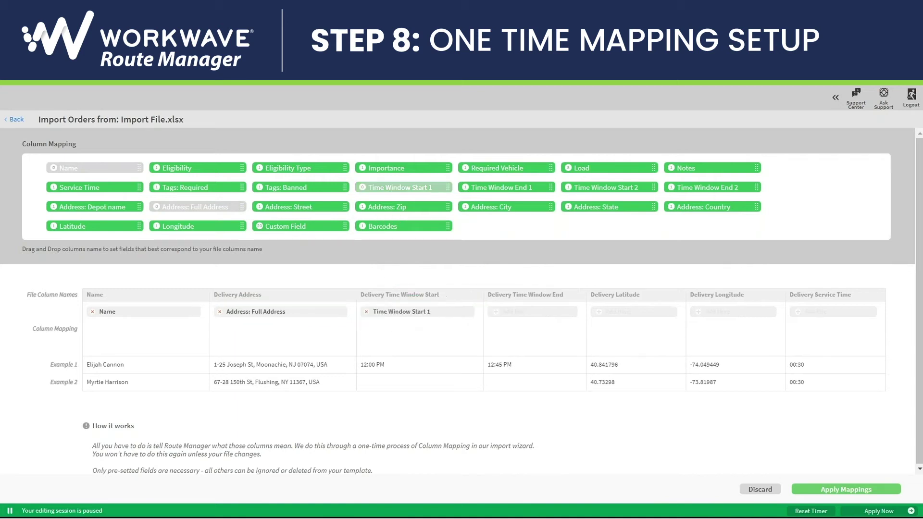
drag(500, 194, 532, 310)
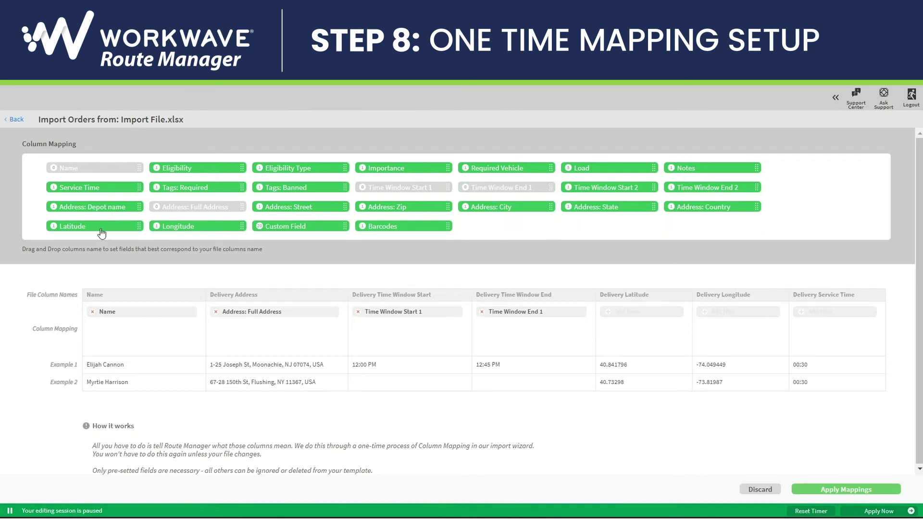
drag(181, 229, 730, 313)
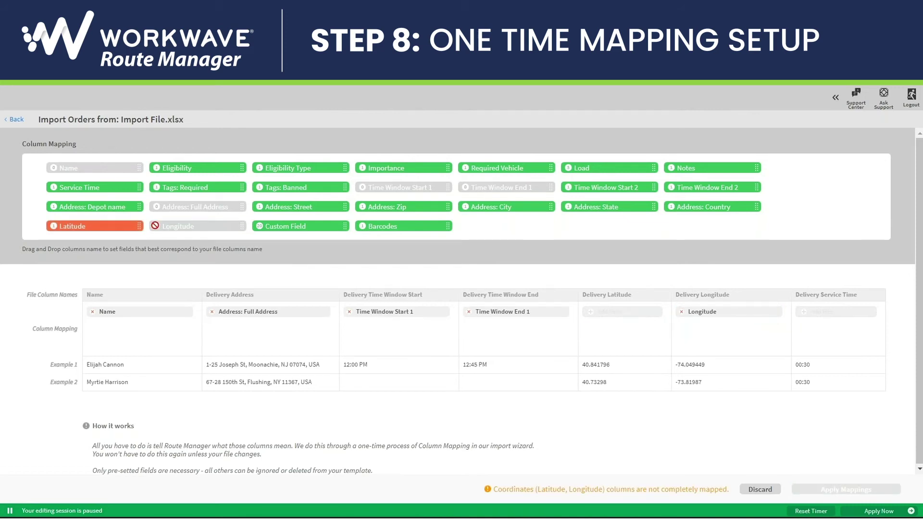
drag(106, 228, 620, 313)
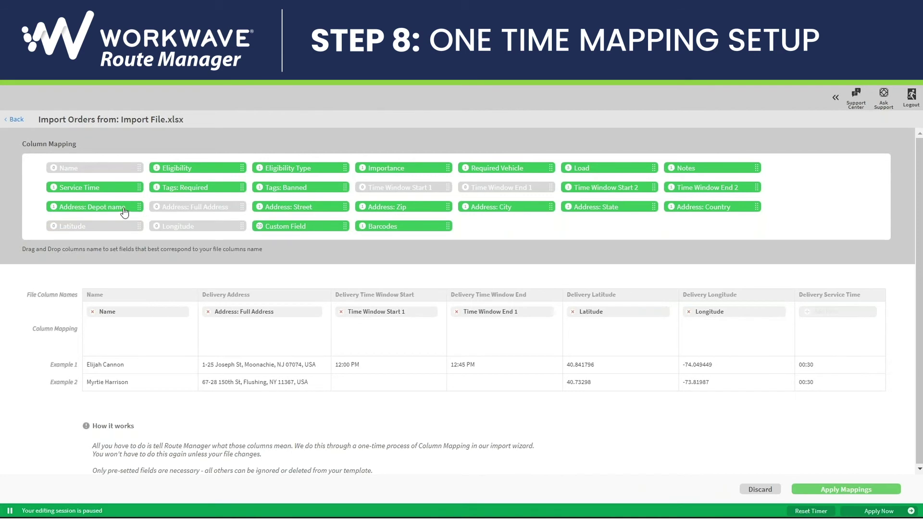
drag(105, 188, 839, 312)
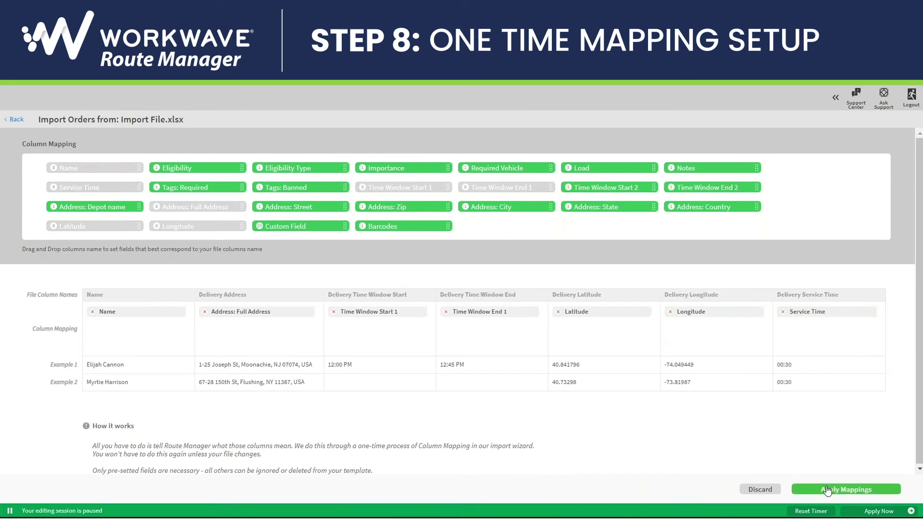
click(826, 491)
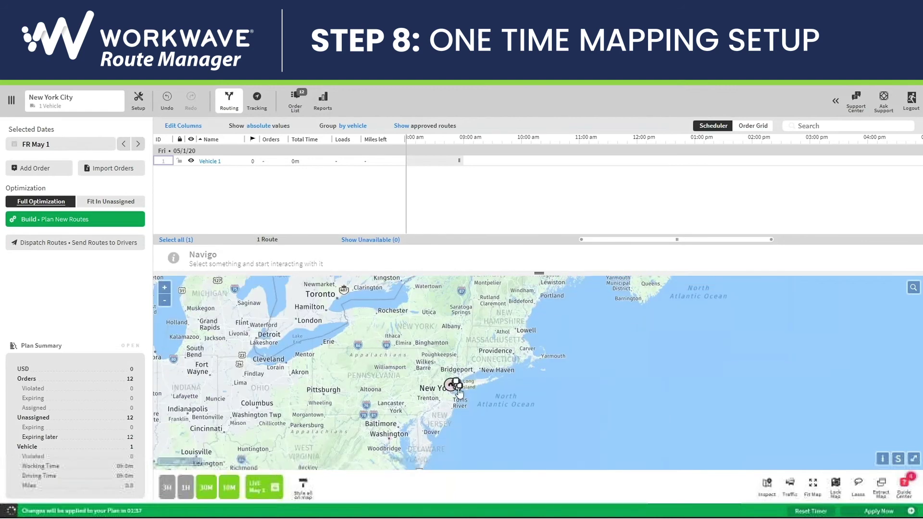
Step: Build Vehicle 1's route (10 of 12 orders) and open the dispatch routes list
scroll(447, 386, up, 2)
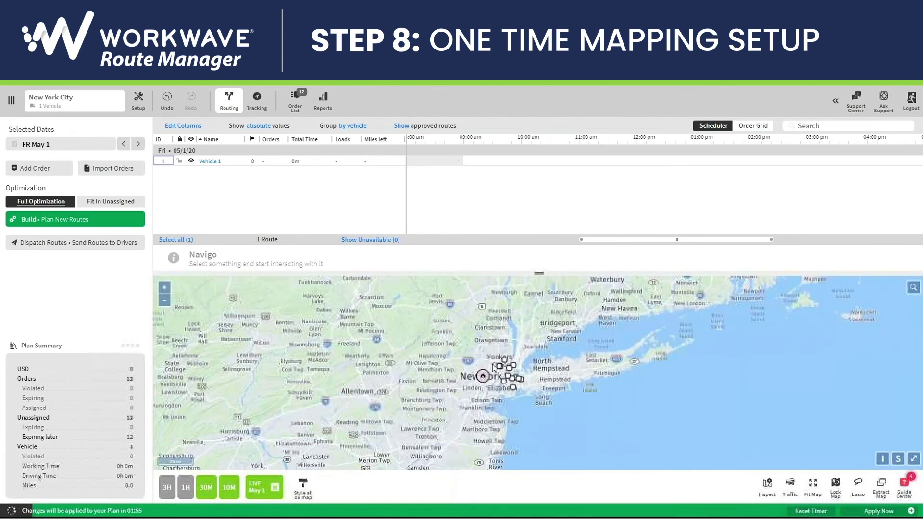
click(37, 224)
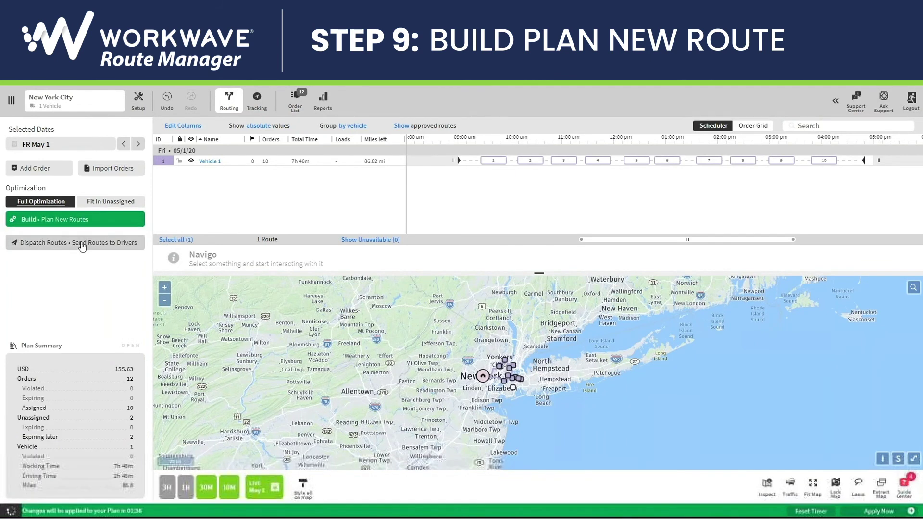
click(31, 243)
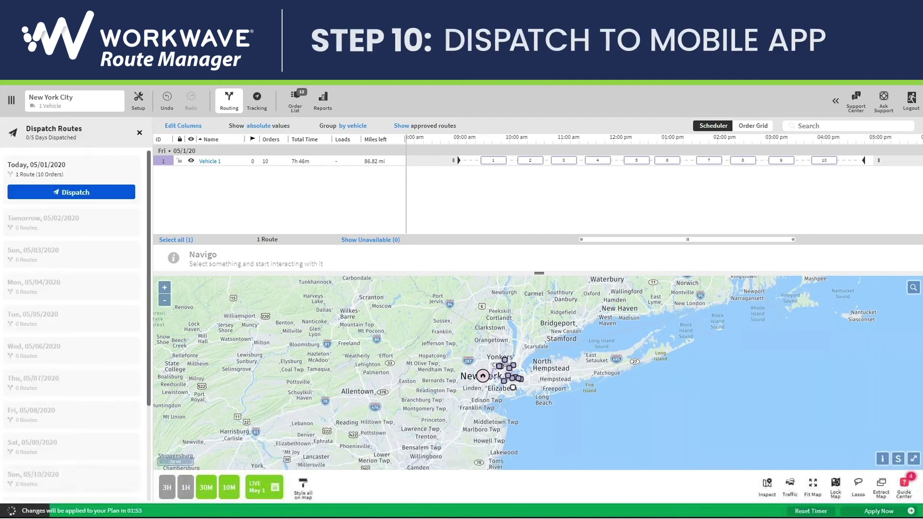
Step: Dispatch the 05/01/2020 route, apply the plan changes, and select Vehicle 1's route
click(63, 194)
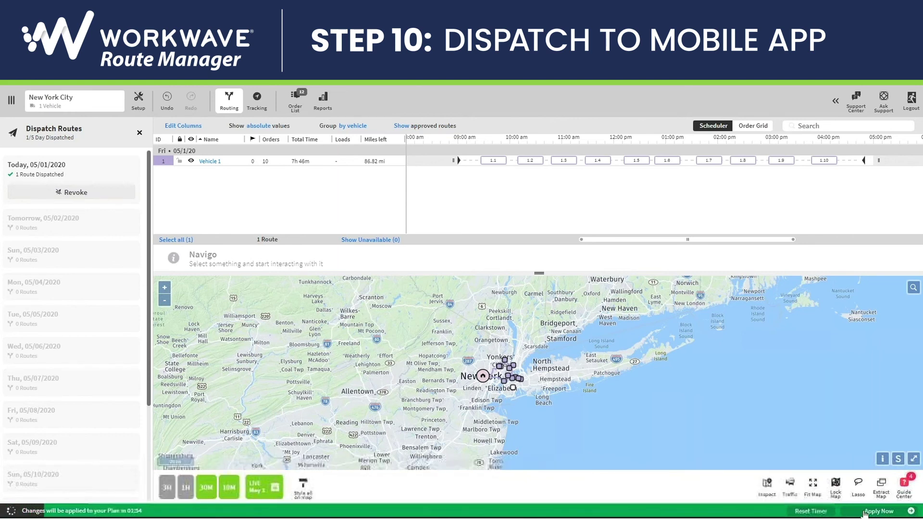
click(864, 512)
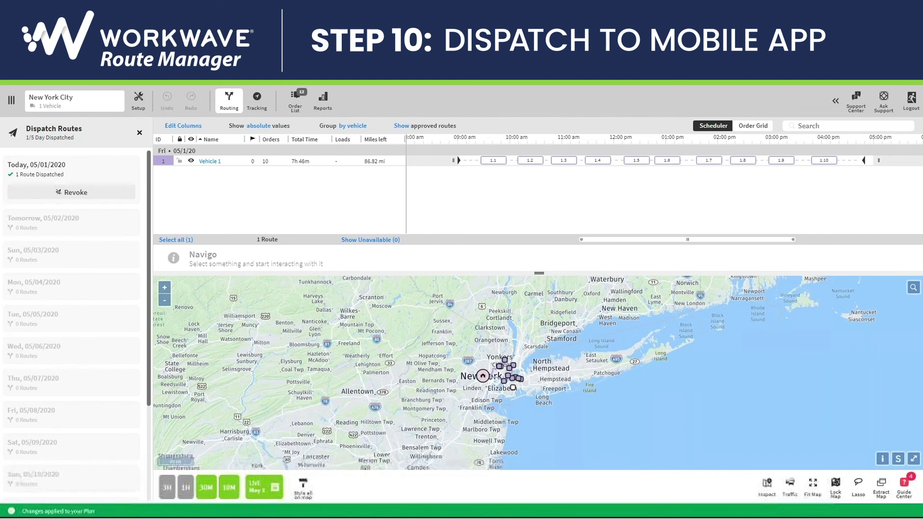
click(164, 162)
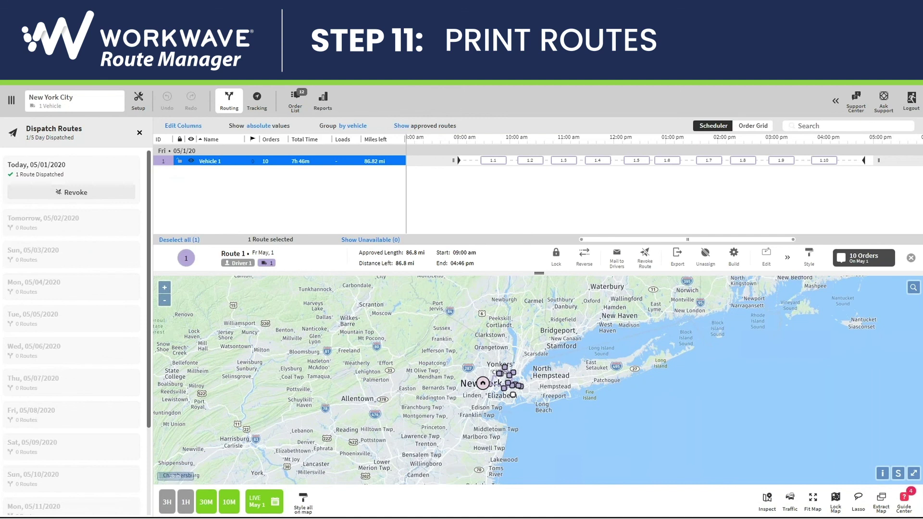
Step: Open Route 1's export options and send the selected dispatched route to print
click(678, 255)
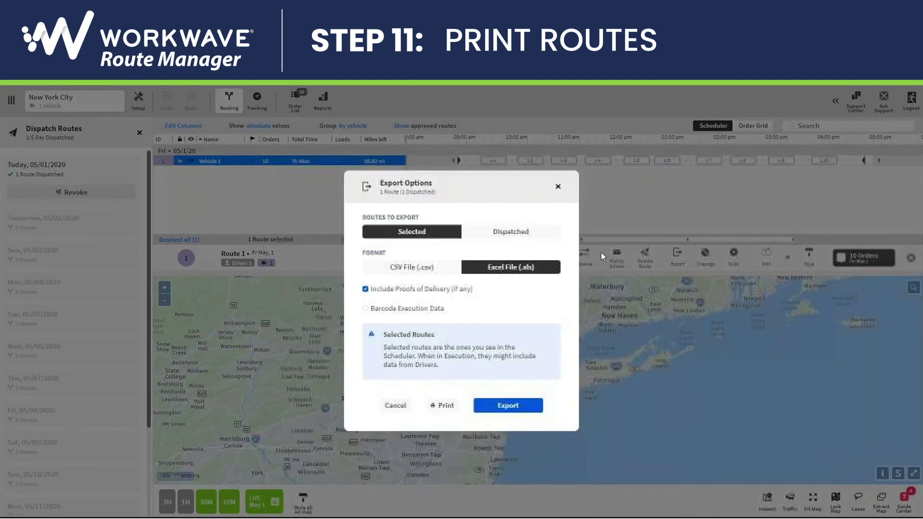
click(438, 406)
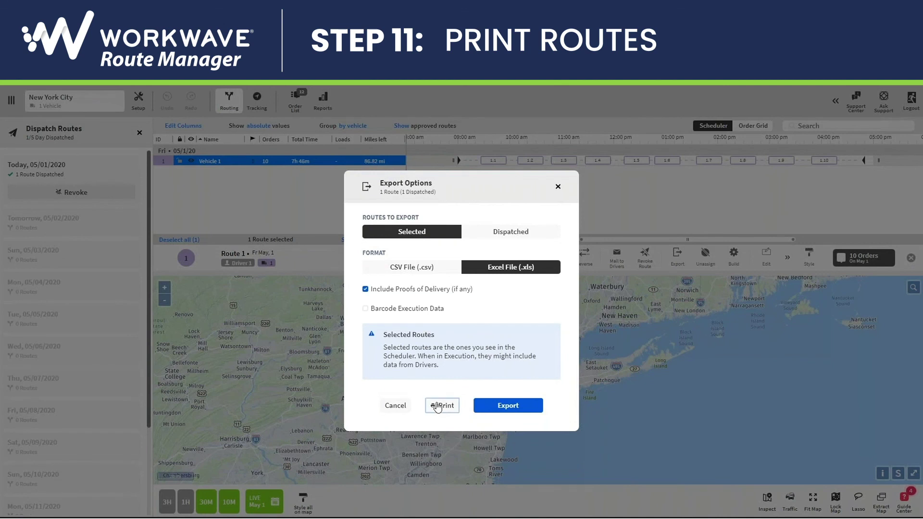